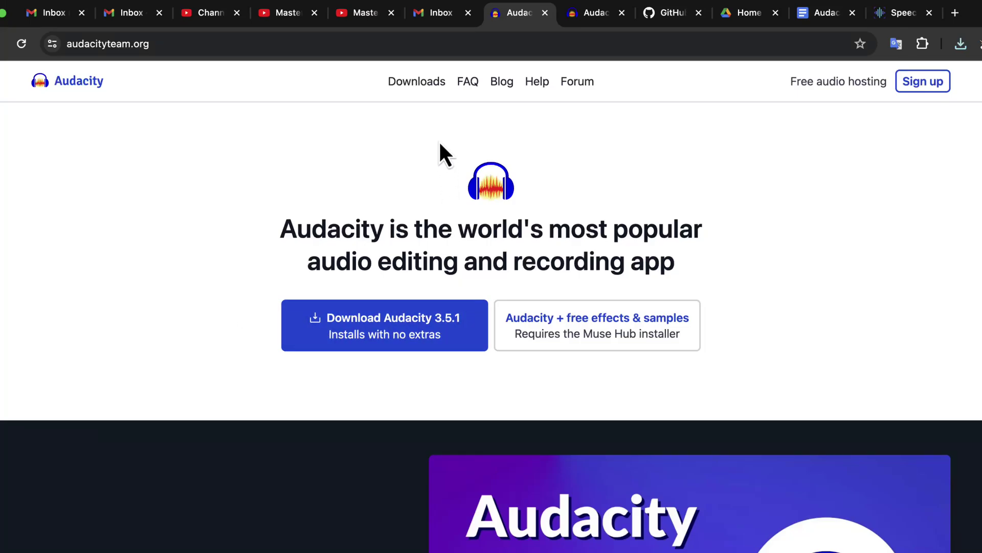
- Open the Audacity 3.5.1 changelog from Downloads and highlight its first and third bug fixes
left_click(425, 83)
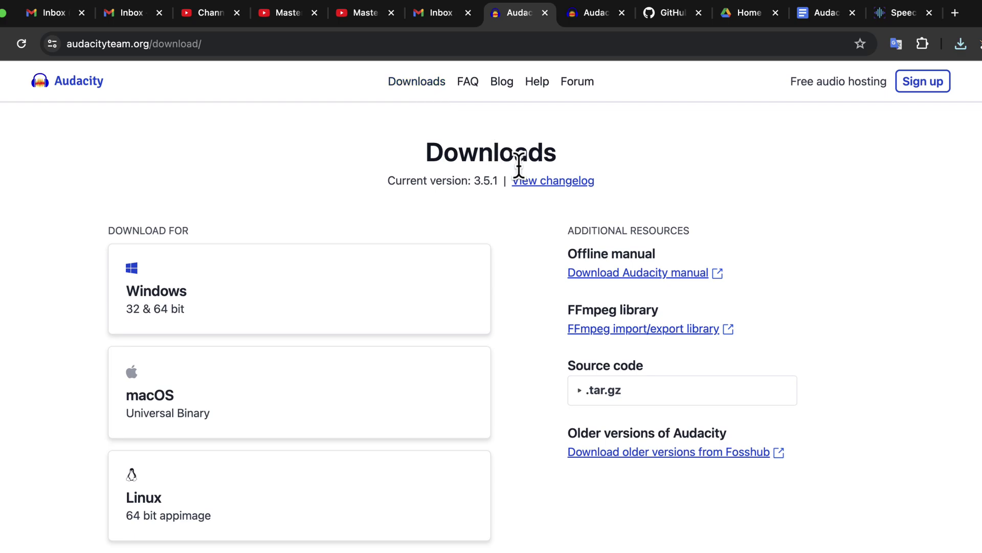
left_click(532, 182)
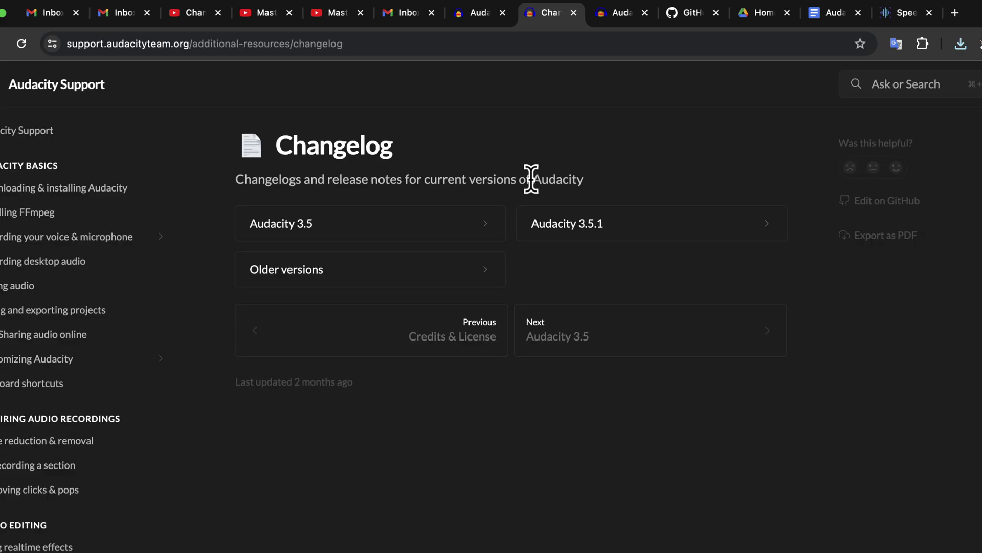
left_click(545, 221)
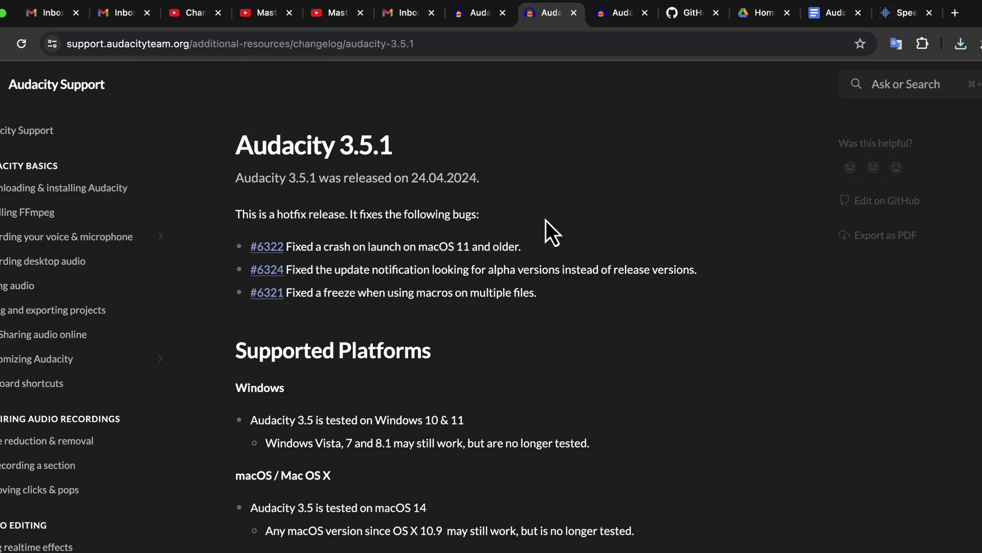
left_click_drag(321, 246, 378, 246)
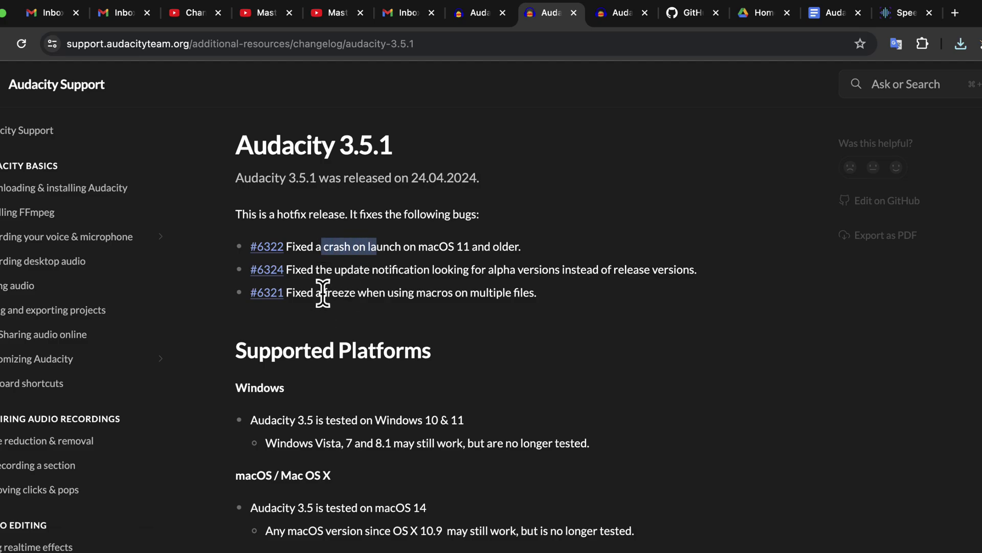
left_click_drag(323, 293, 393, 295)
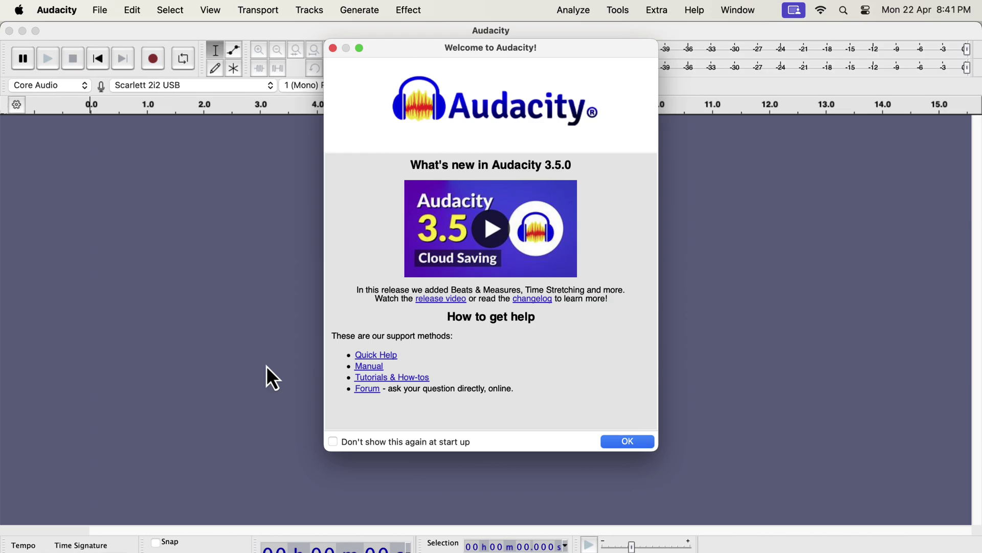
- Dismiss the Welcome to Audacity window and show the File menu commands
left_click(630, 443)
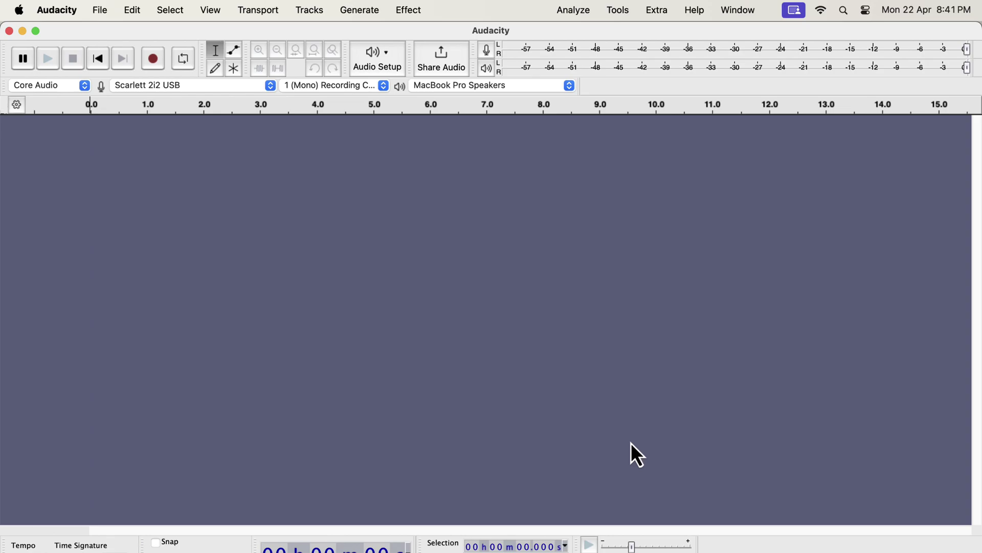
left_click(100, 11)
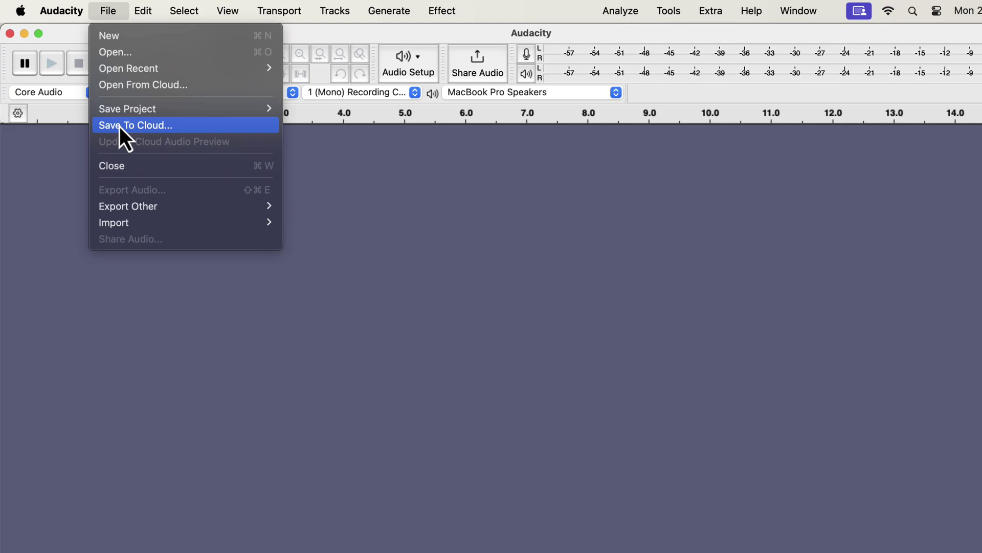
- Start File > Save To Cloud and enter 'testss' as the project name
left_click(183, 125)
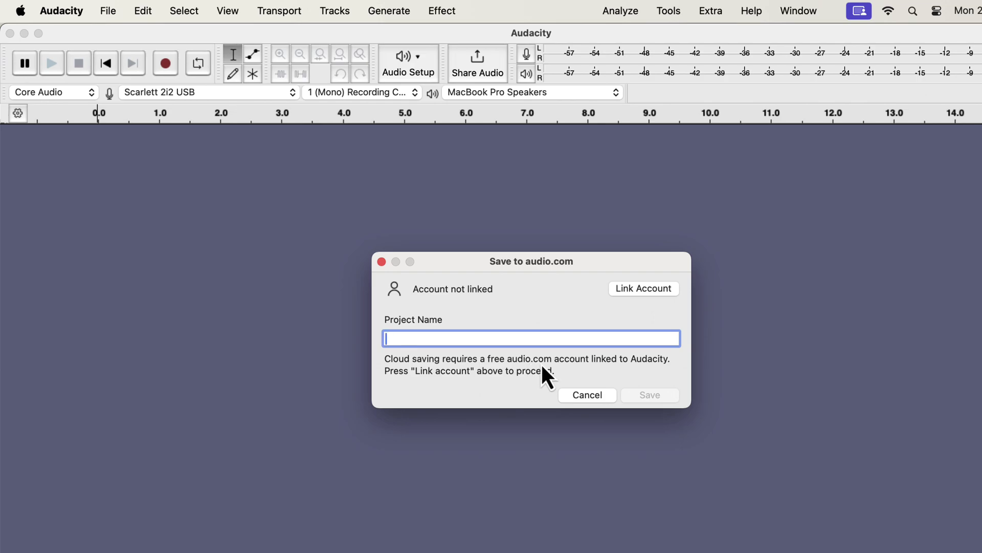
type("testss")
- Begin linking an audio.com account in Chrome, then return to Audacity
left_click(636, 287)
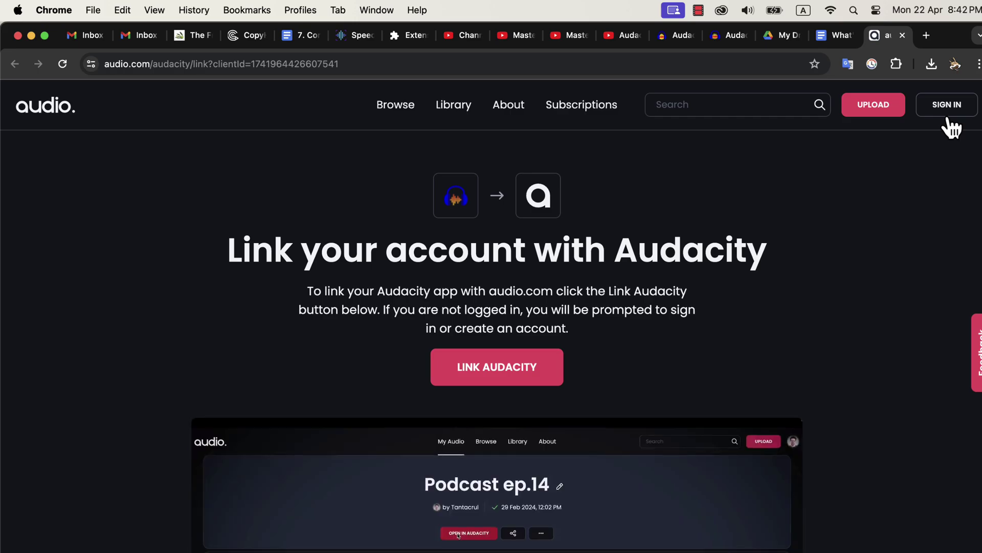
key("super+Tab")
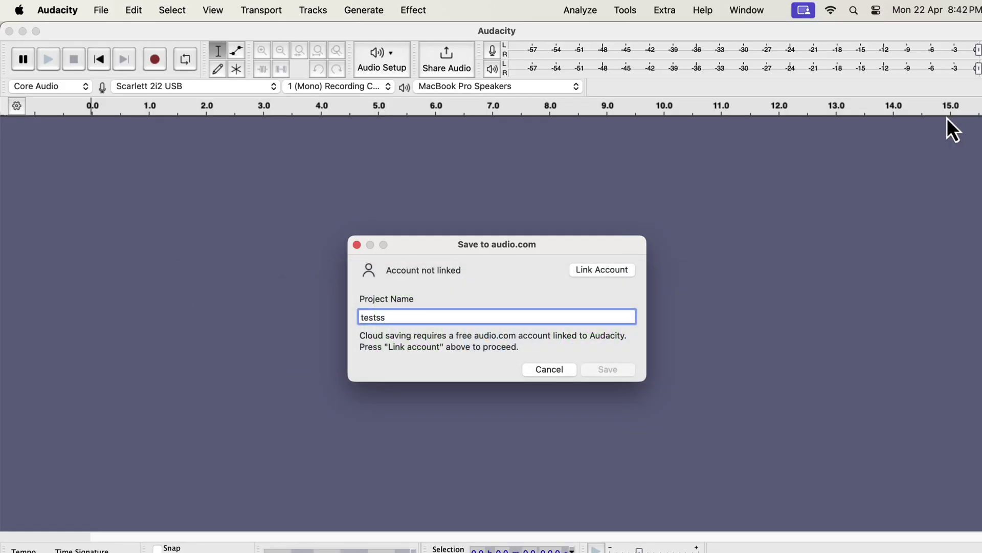
- Close the Save to audio.com window without saving and bring up the Tools menu with macro management
left_click(358, 244)
left_click(103, 12)
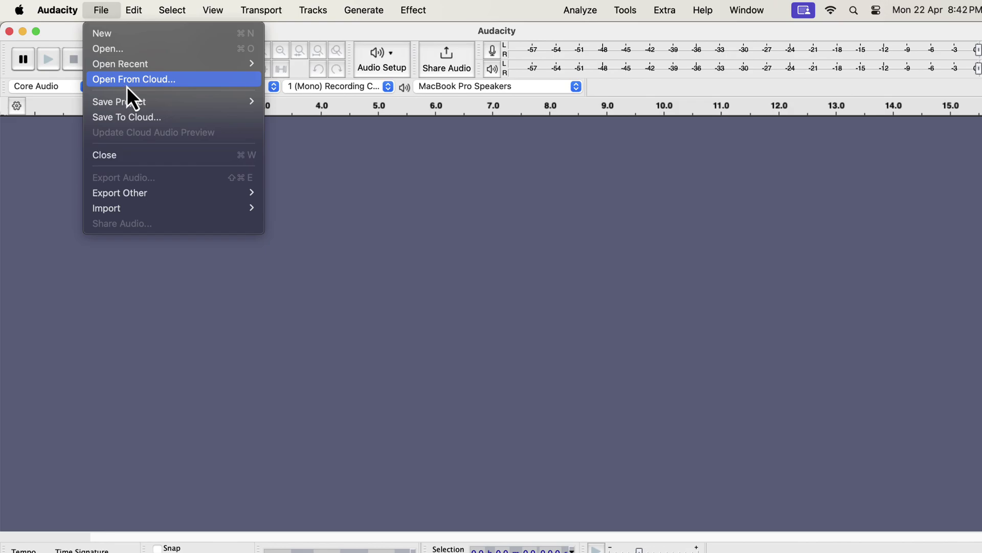
left_click(428, 98)
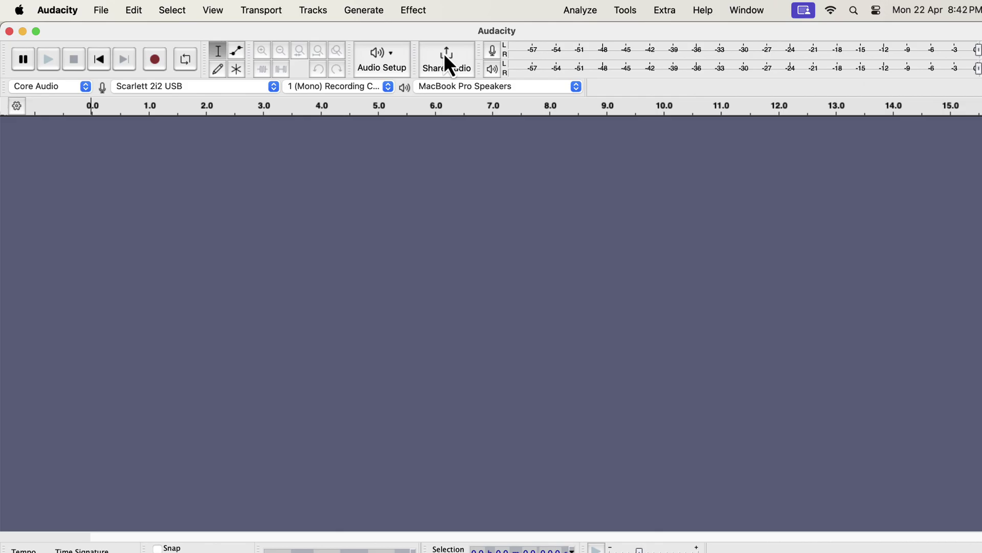
left_click(624, 12)
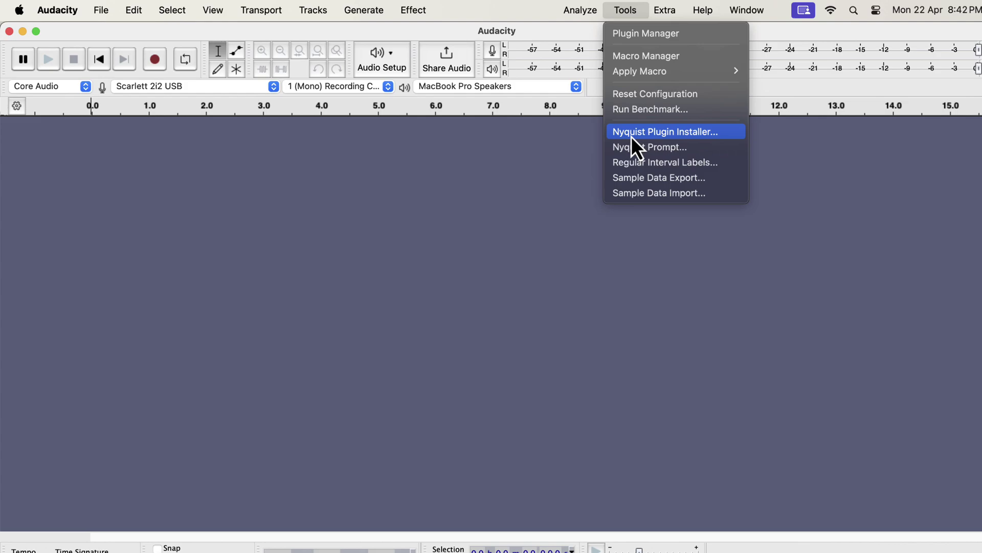
- Read the Audacity 3.5 changelog from the Cloud project saving heading down to Bugfixes
scroll(372, 254, "up", 10)
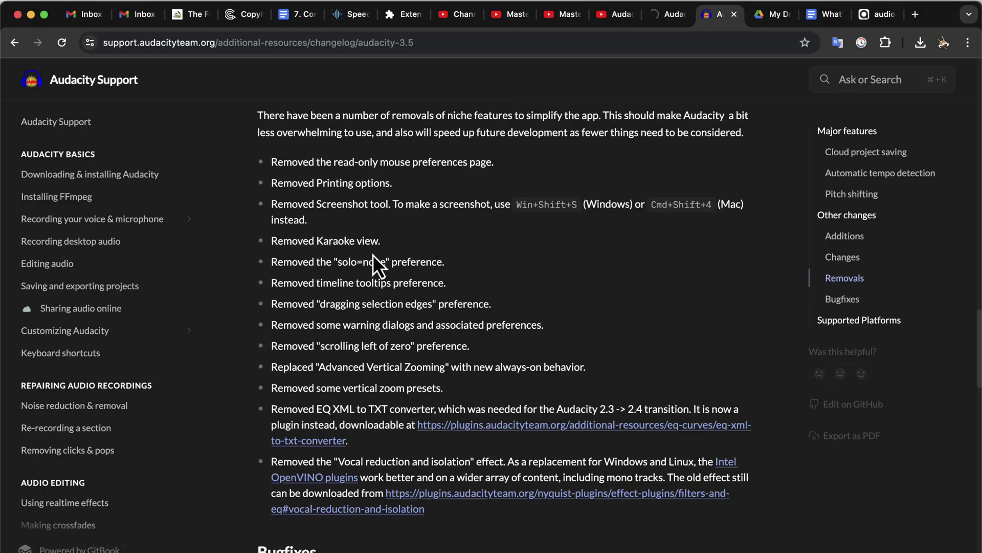
scroll(372, 254, "up", 12)
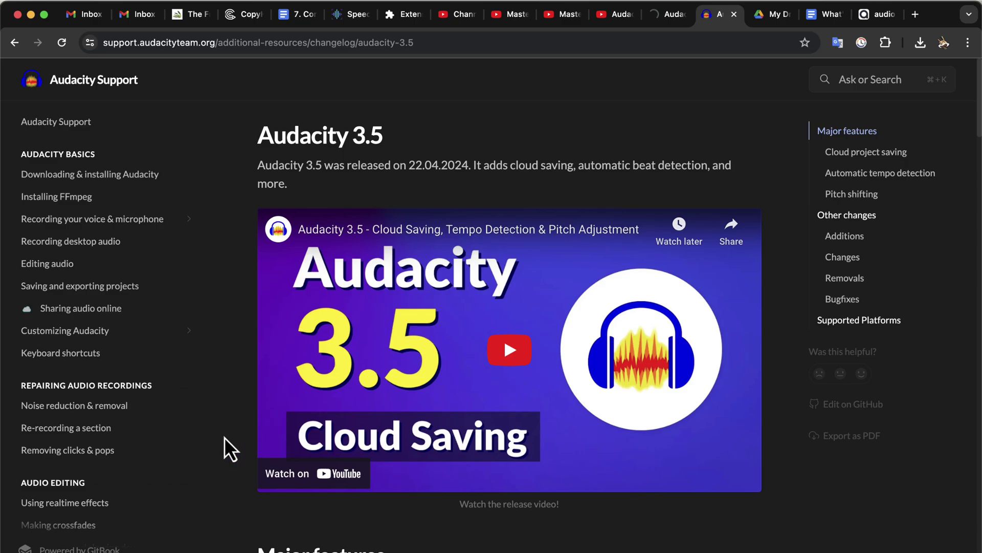
scroll(224, 449, "down", 7)
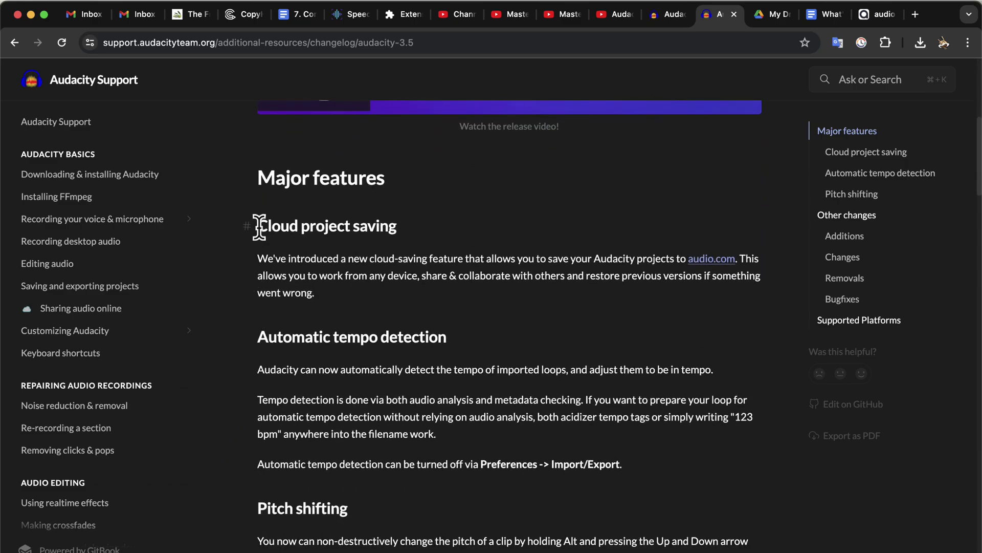
left_click_drag(257, 226, 413, 228)
scroll(411, 228, "down", 3)
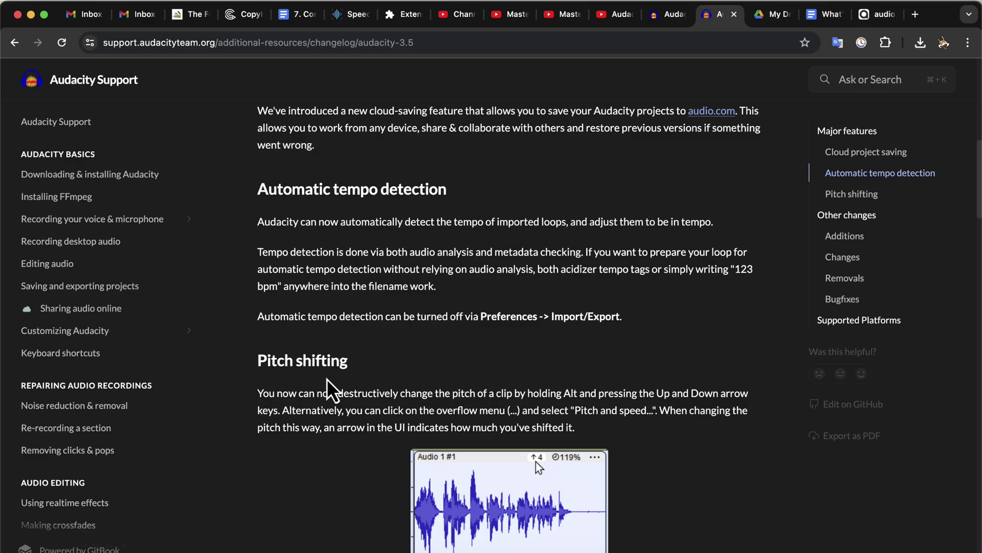
scroll(327, 379, "down", 4)
scroll(327, 378, "down", 6)
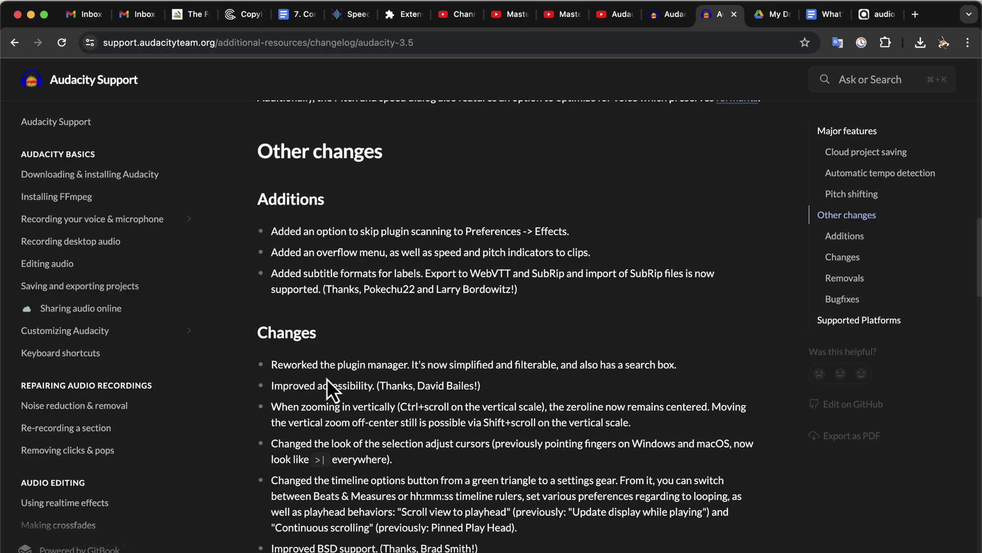
scroll(336, 316, "down", 4)
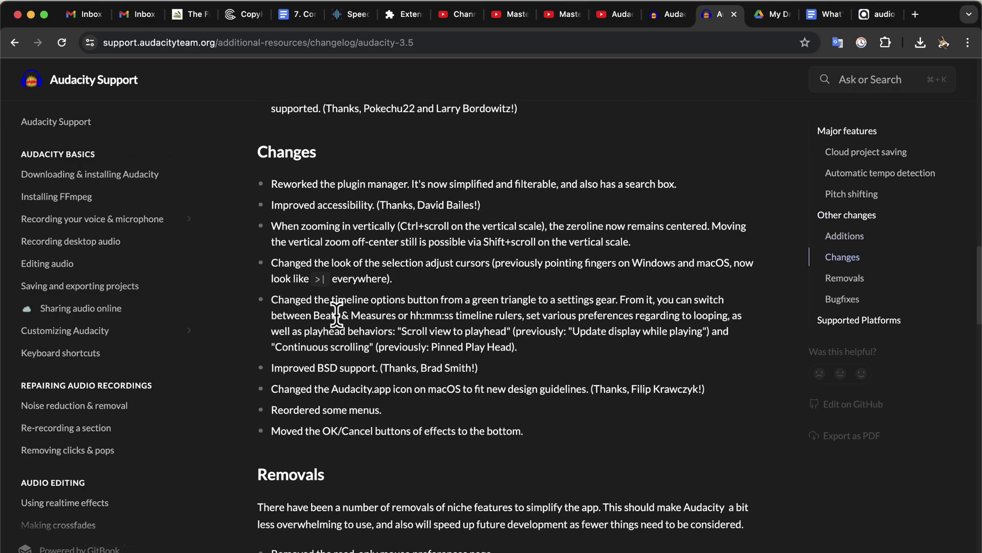
scroll(337, 316, "down", 7)
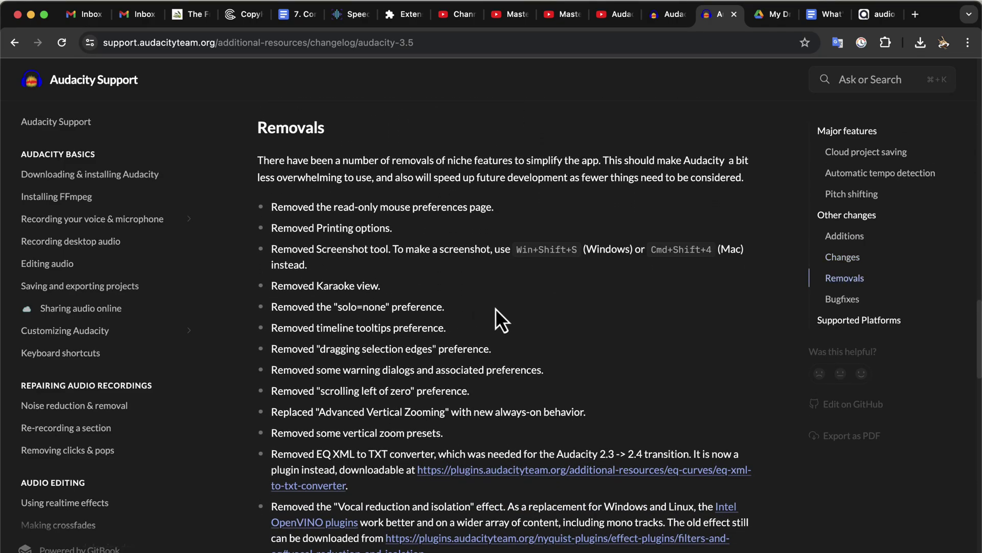
scroll(496, 308, "down", 1)
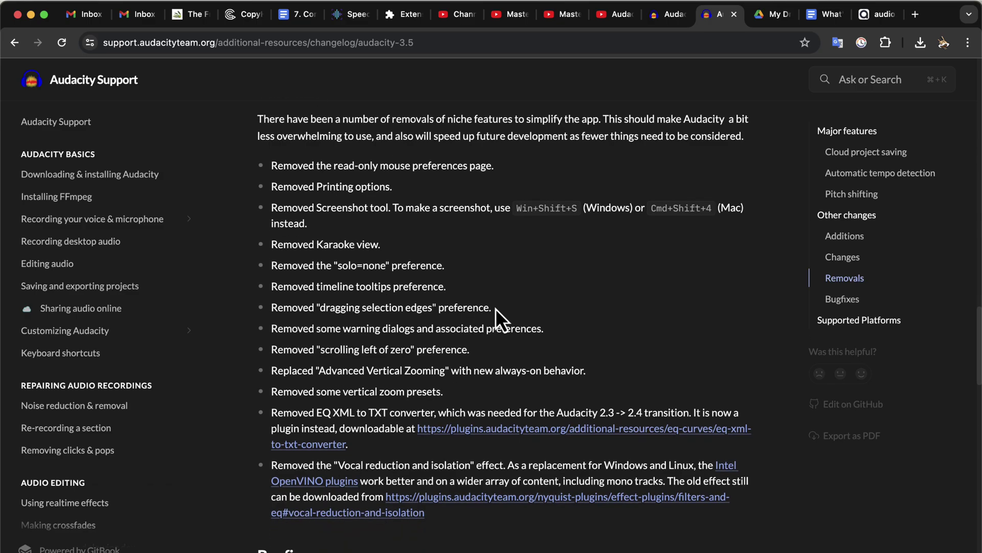
scroll(496, 308, "down", 7)
scroll(496, 308, "down", 1)
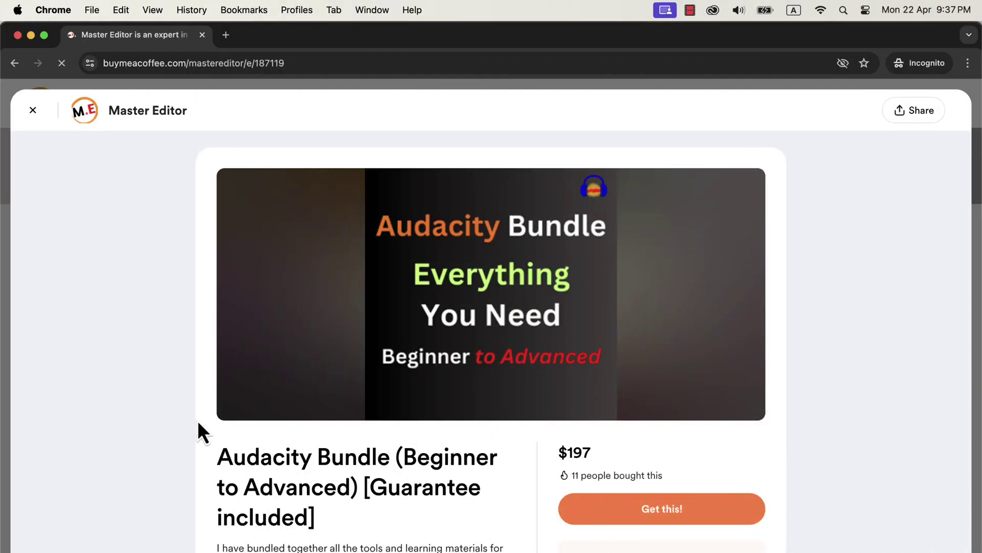
- Scroll the Audacity Bundle page to its four items, worth $318 separately, offered at $197
scroll(161, 443, "down", 5)
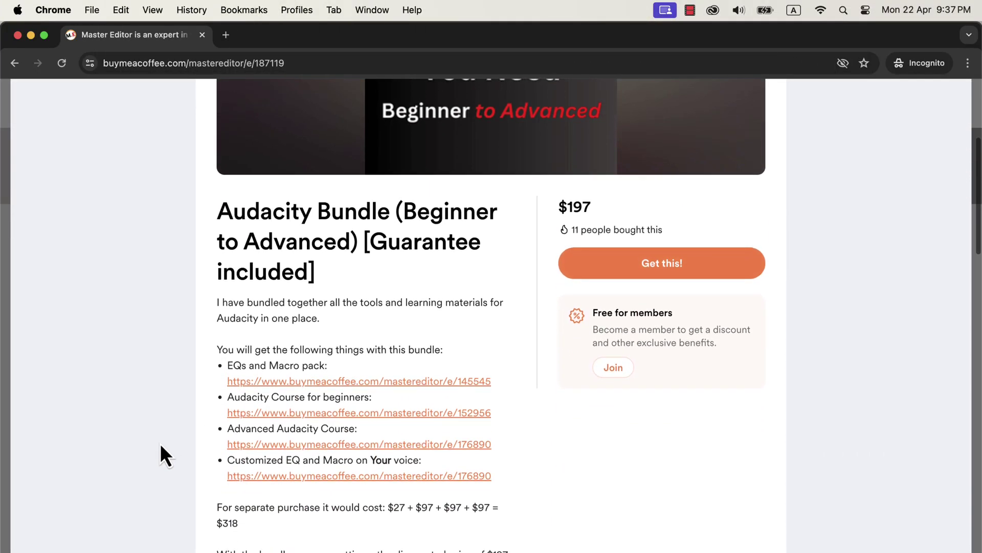
scroll(161, 444, "down", 3)
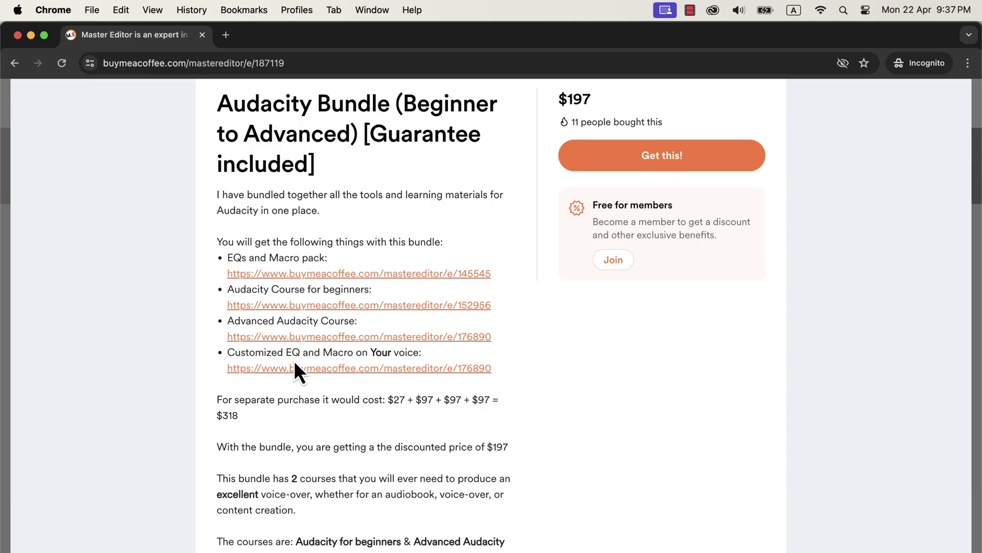
- Highlight the $318 total, then view the $197 Audacity Bundle product page in the Patreon shop
left_click_drag(214, 418, 241, 416)
key("ctrl+Right")
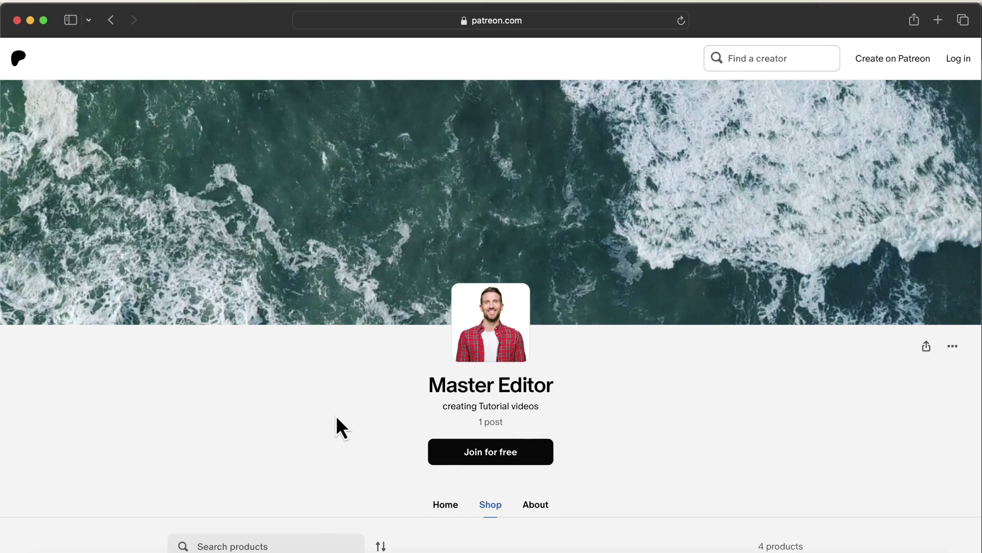
scroll(336, 416, "down", 6)
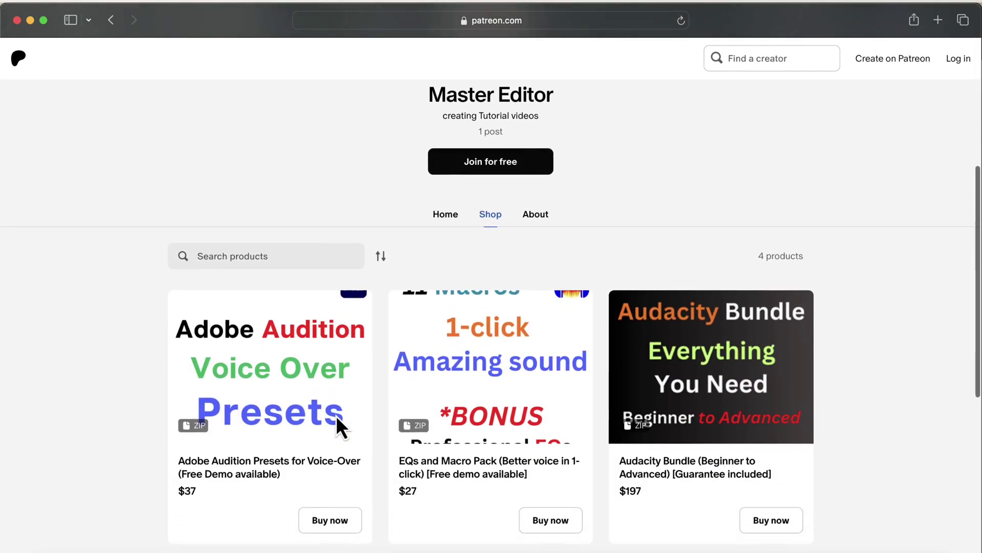
scroll(338, 420, "down", 1)
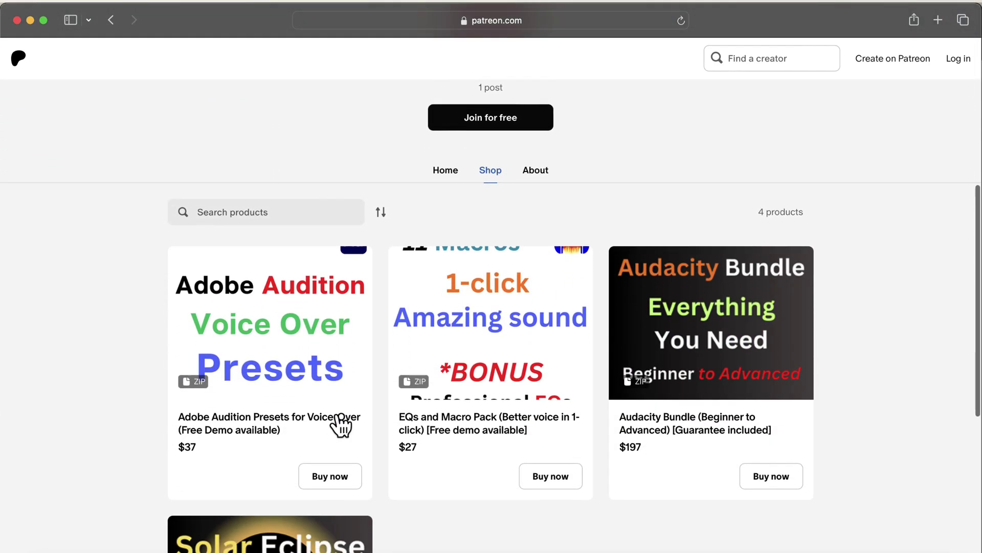
left_click(696, 422)
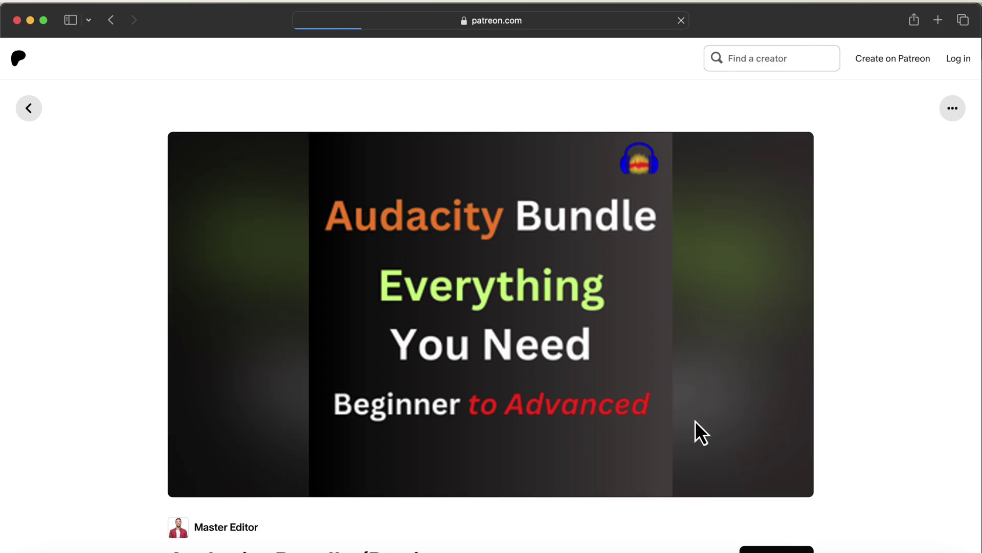
scroll(710, 388, "down", 4)
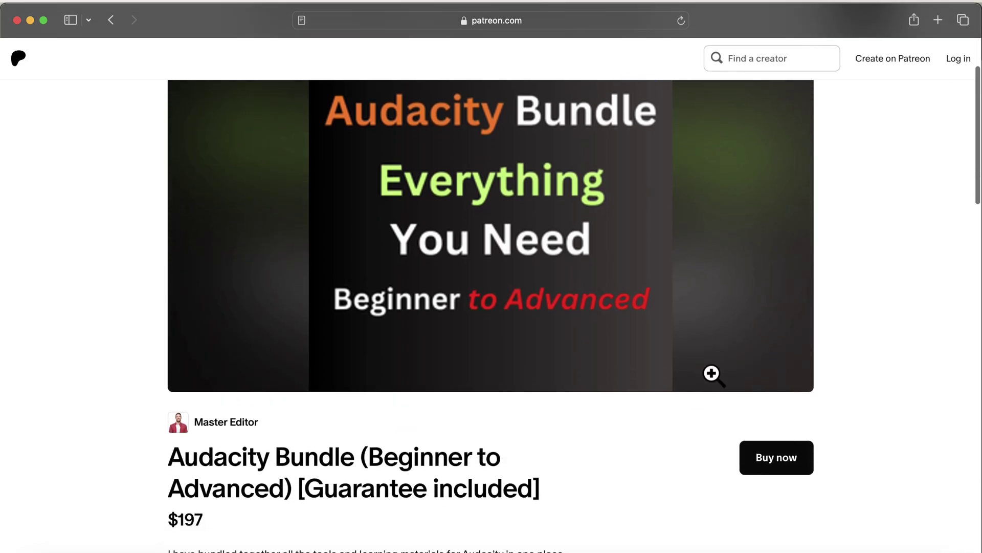
scroll(715, 383, "down", 1)
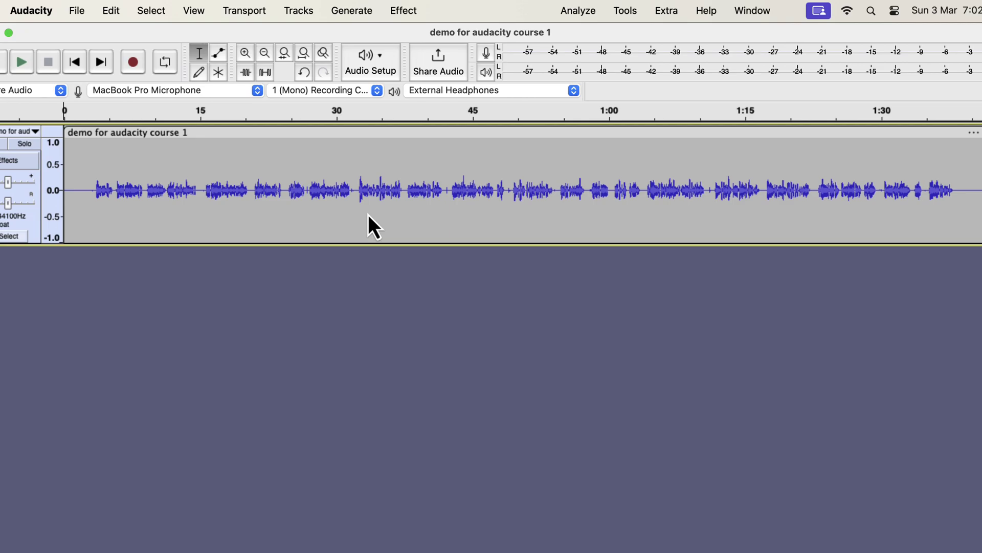
- Select the demo voice track and duplicate it with Edit > Duplicate
double_click(77, 159)
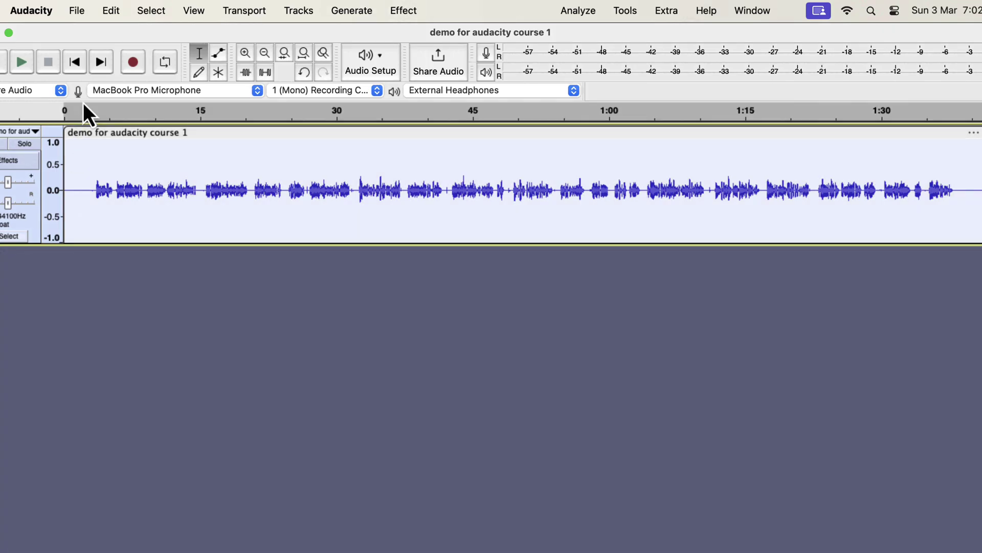
left_click(78, 11)
mouse_move(102, 14)
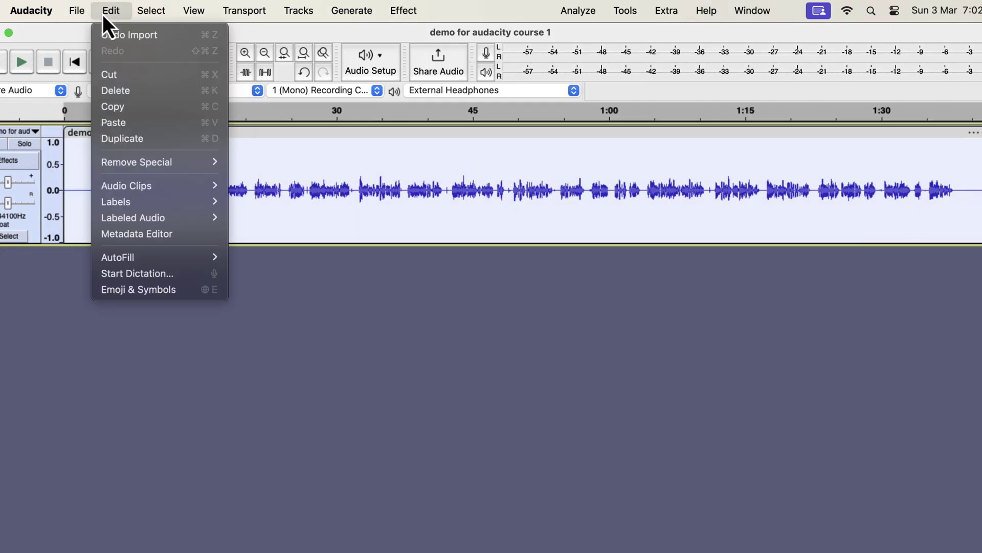
left_click(182, 140)
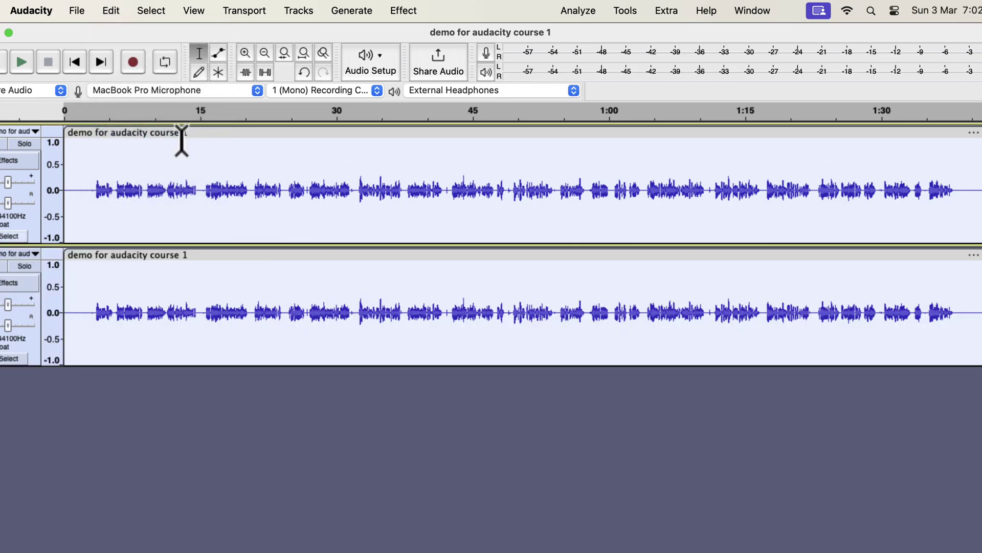
- Select only the lower duplicate track and apply Clear Vocal Improve Macro to it
left_click(90, 282)
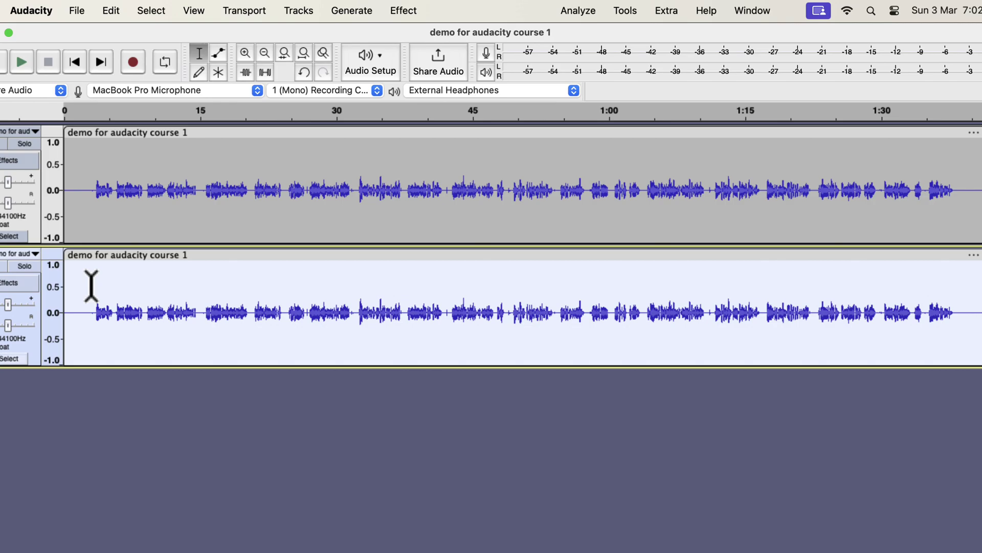
left_click(623, 10)
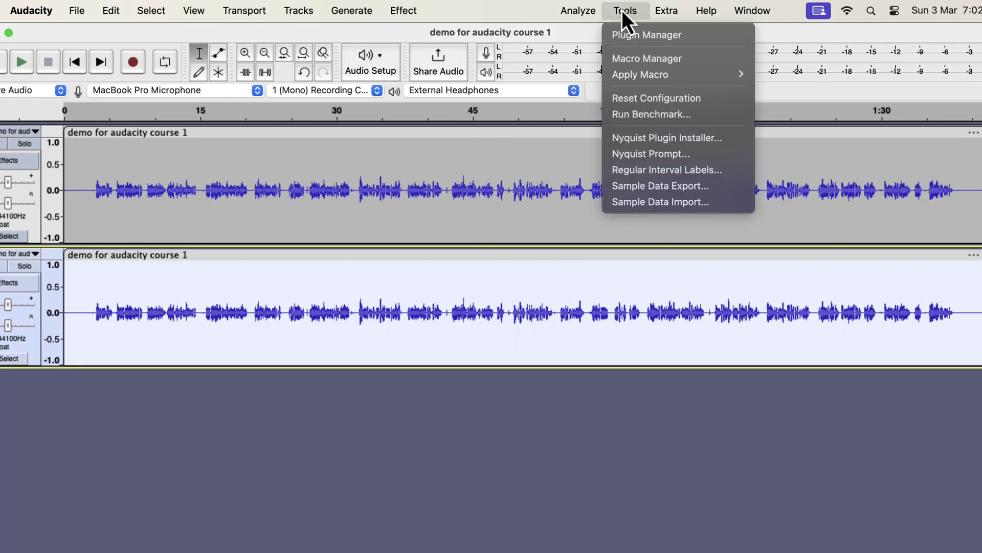
mouse_move(628, 78)
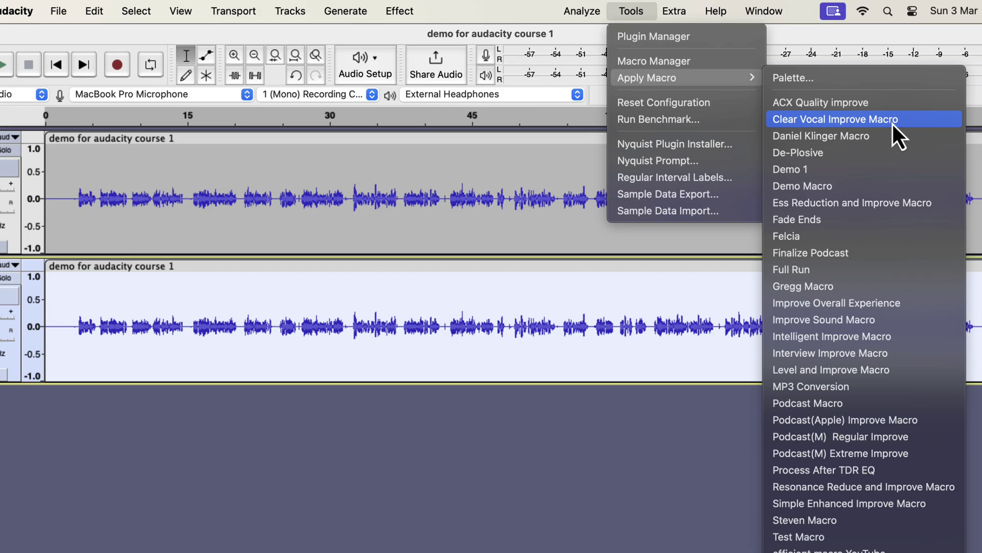
left_click(892, 123)
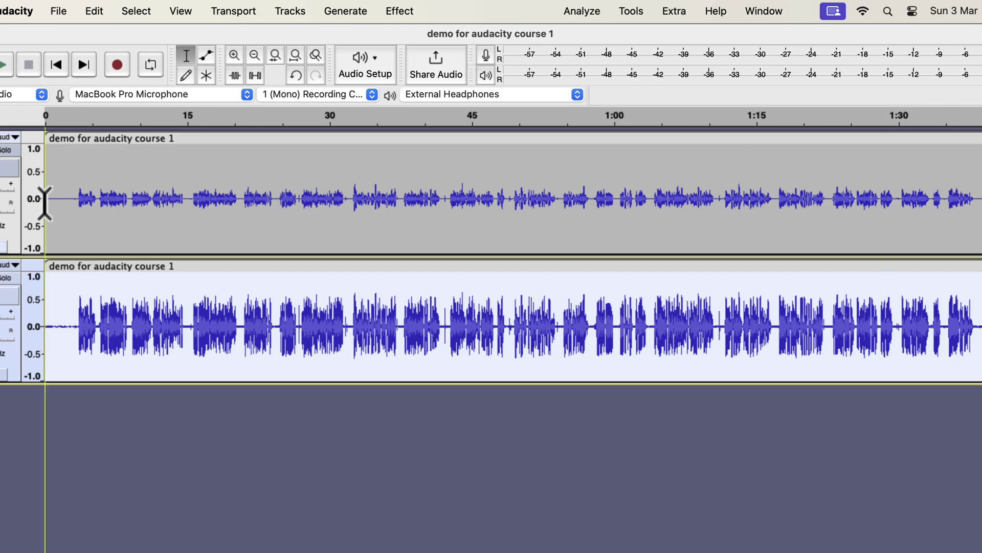
- Play the original upper track from the start, then stop playback
left_click(85, 170)
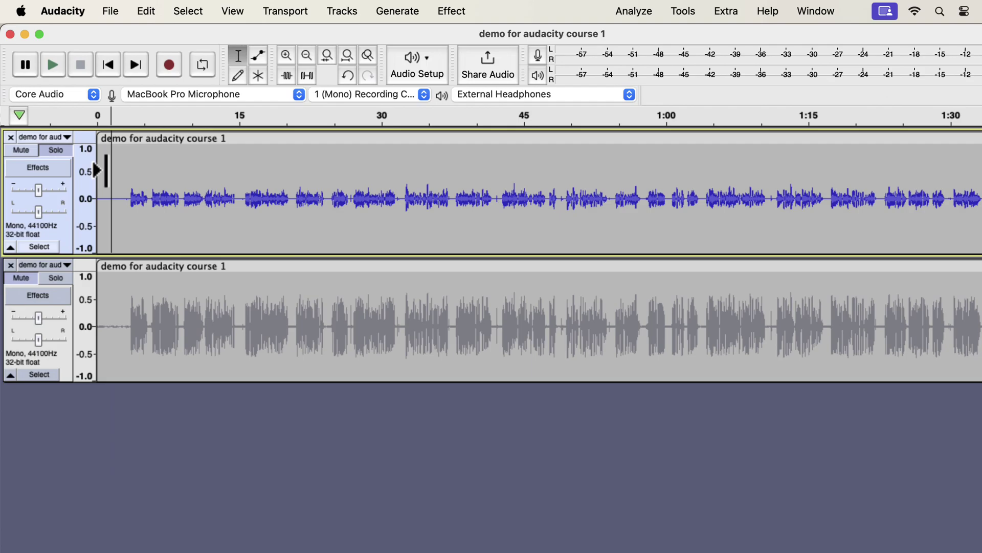
key("space")
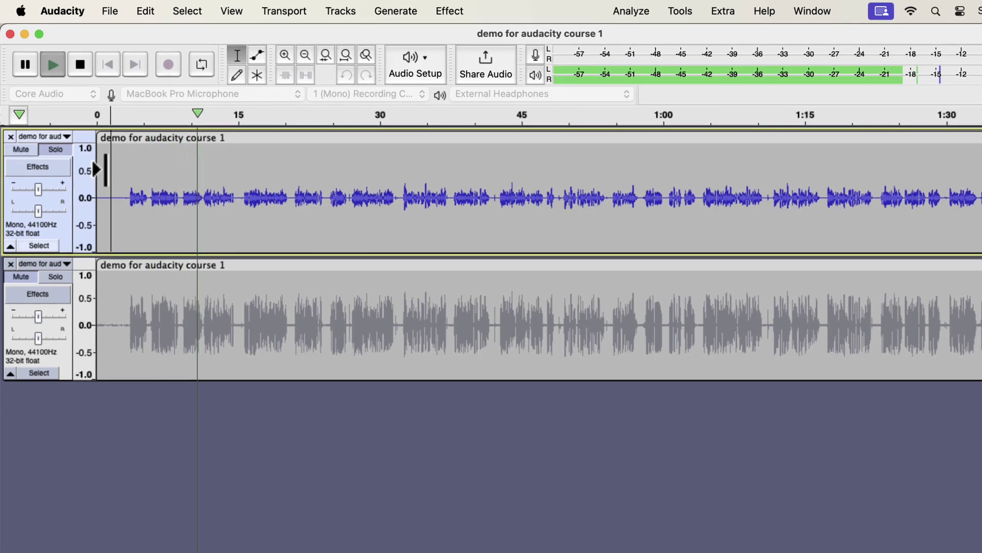
key("space")
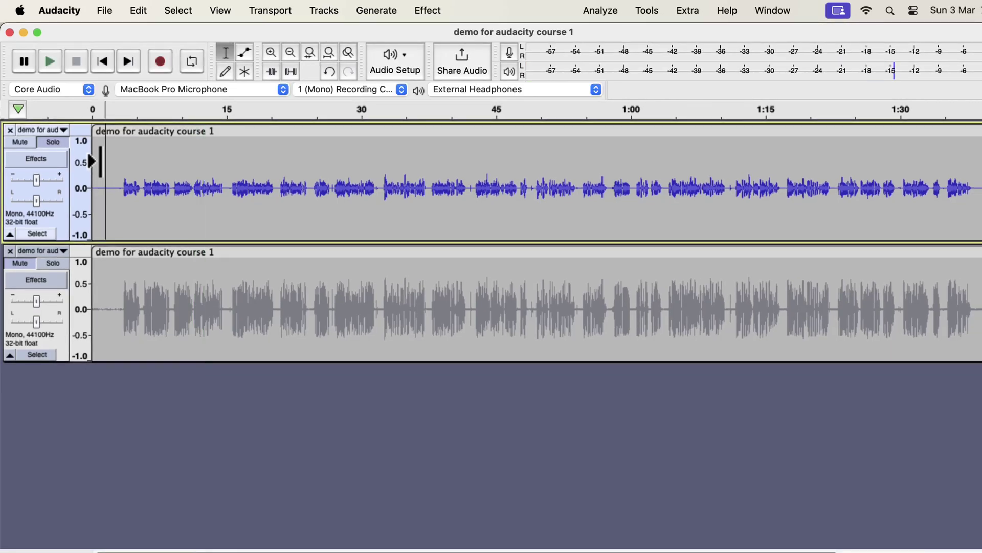
- Play the improved lower track, toggling Solo between the original and improved tracks, ending with the improved one soloed
left_click(62, 263)
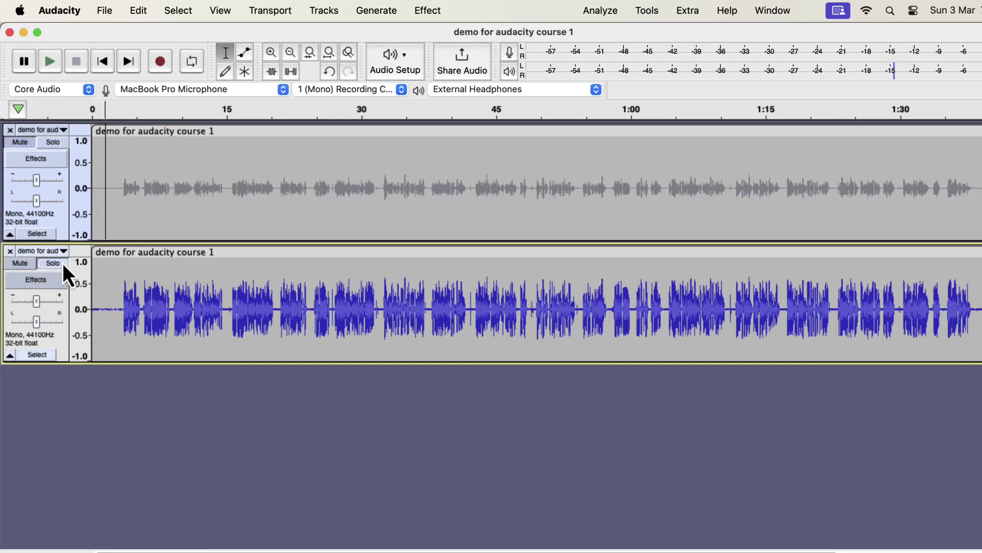
left_click(113, 292)
key("space")
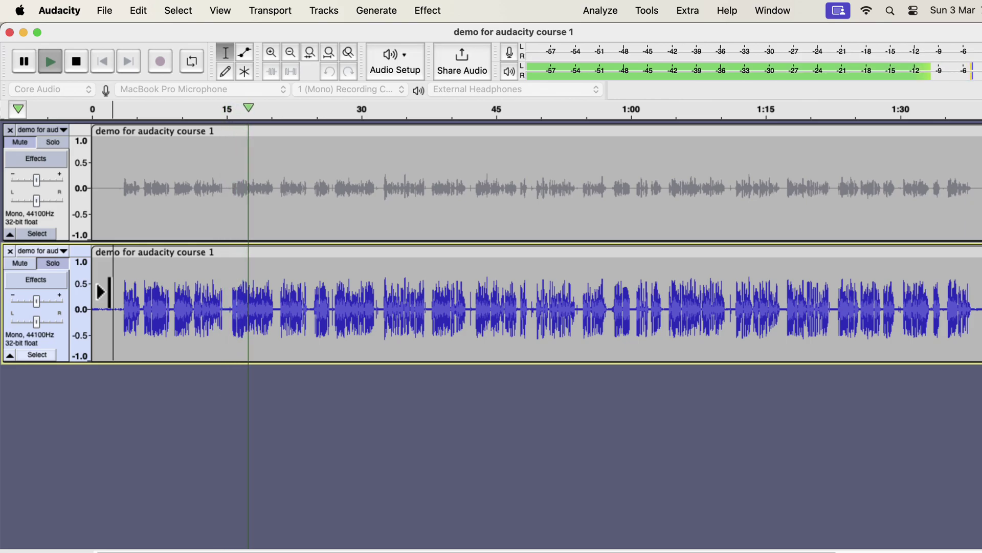
left_click(58, 143)
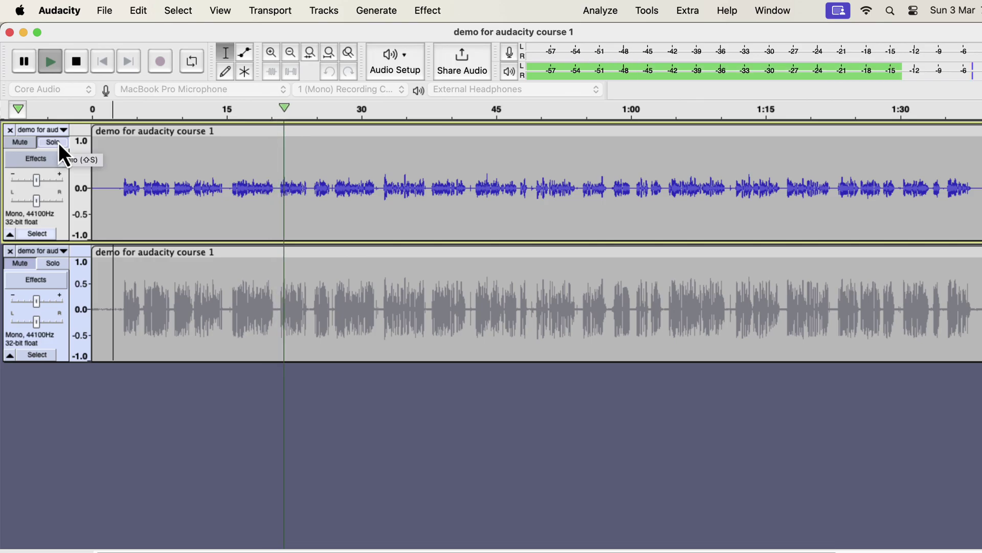
left_click(53, 265)
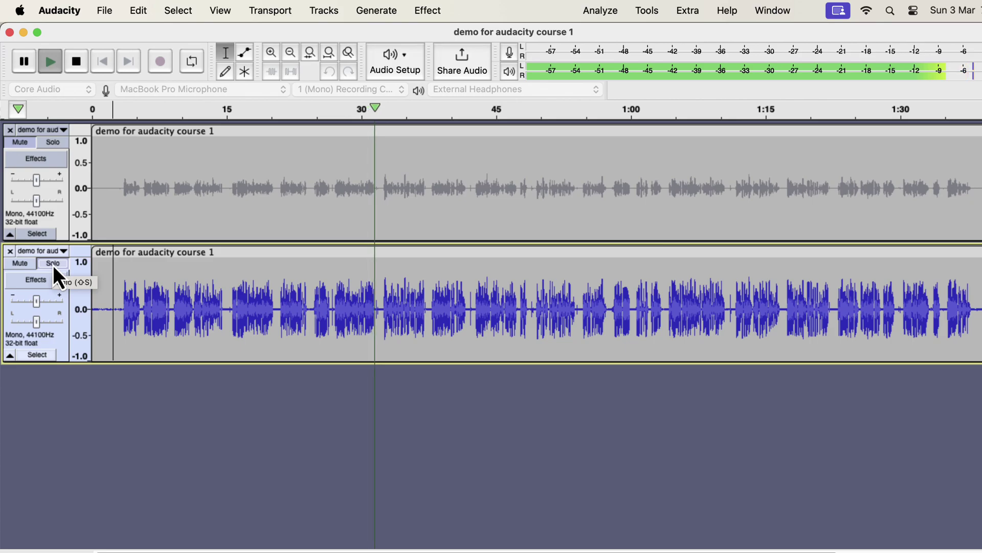
key("space")
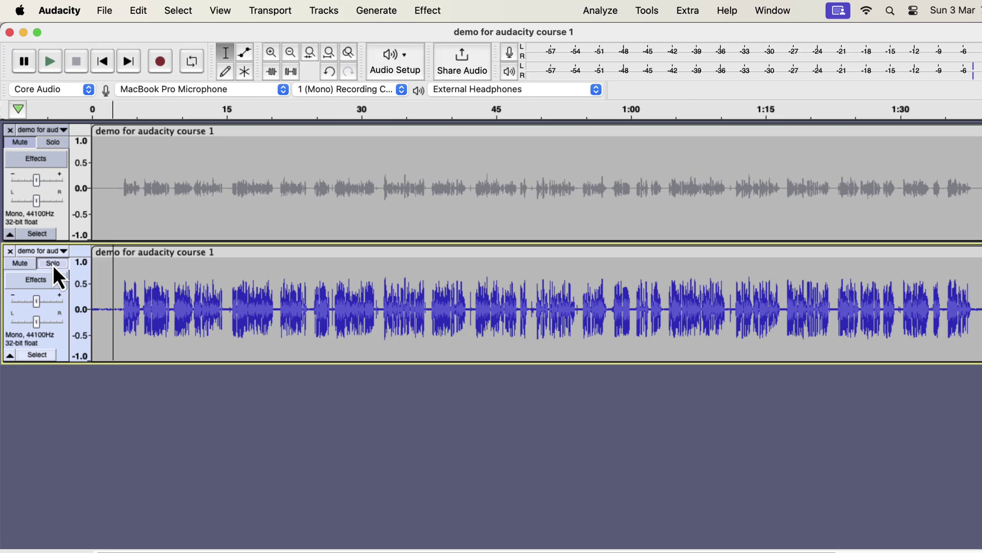
- Import Clear Vocal Improve Macro.txt in the Macro Manager, replacing the existing macro
left_click(872, 149)
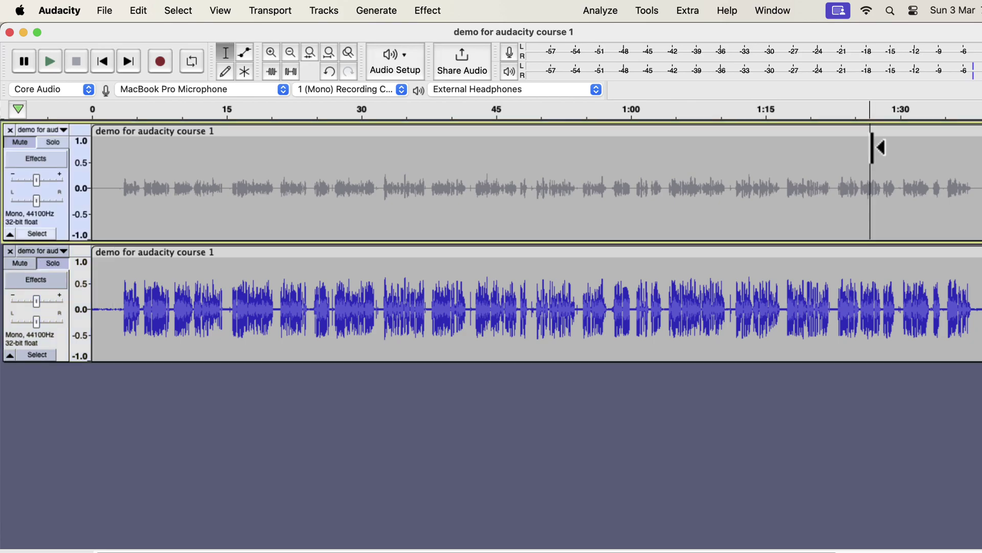
left_click(646, 11)
left_click(644, 58)
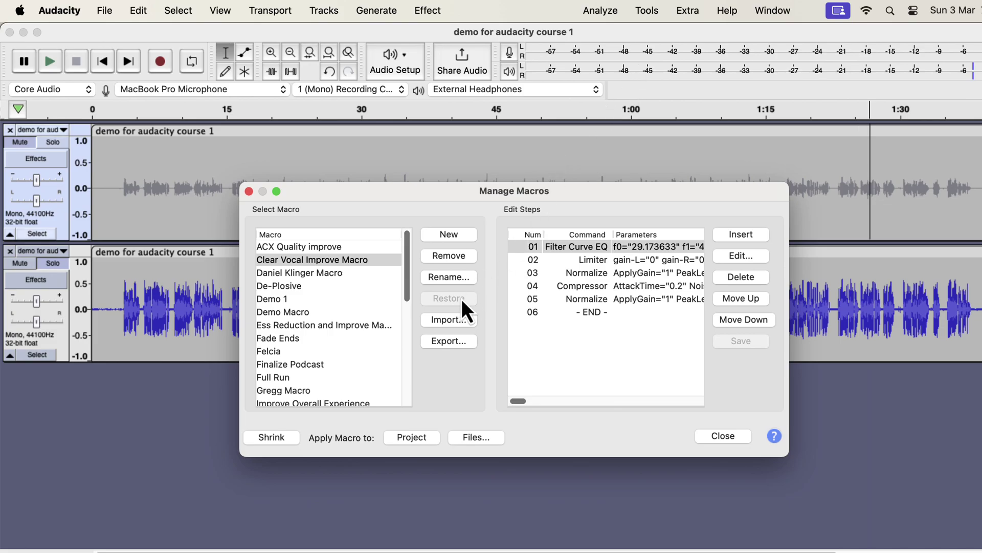
left_click(446, 322)
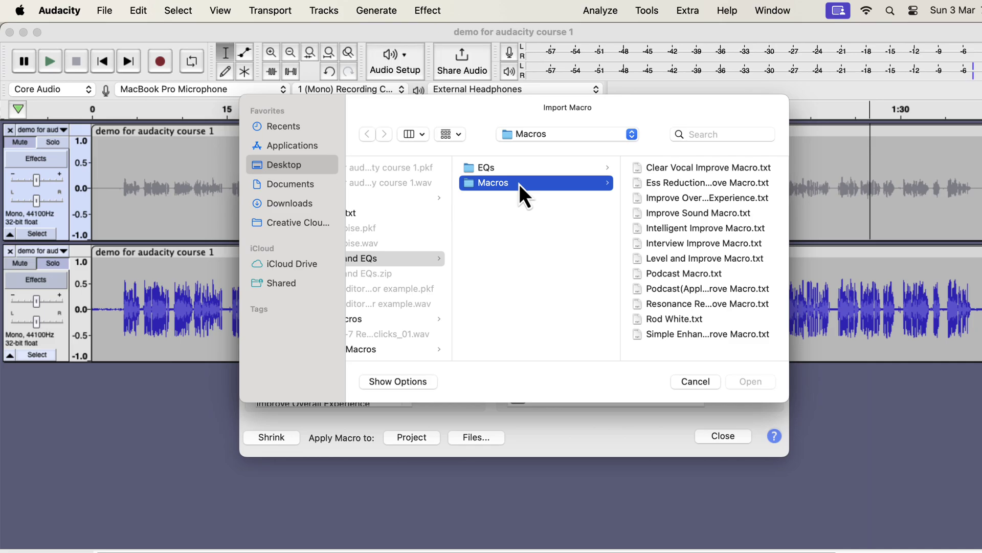
left_click(662, 170)
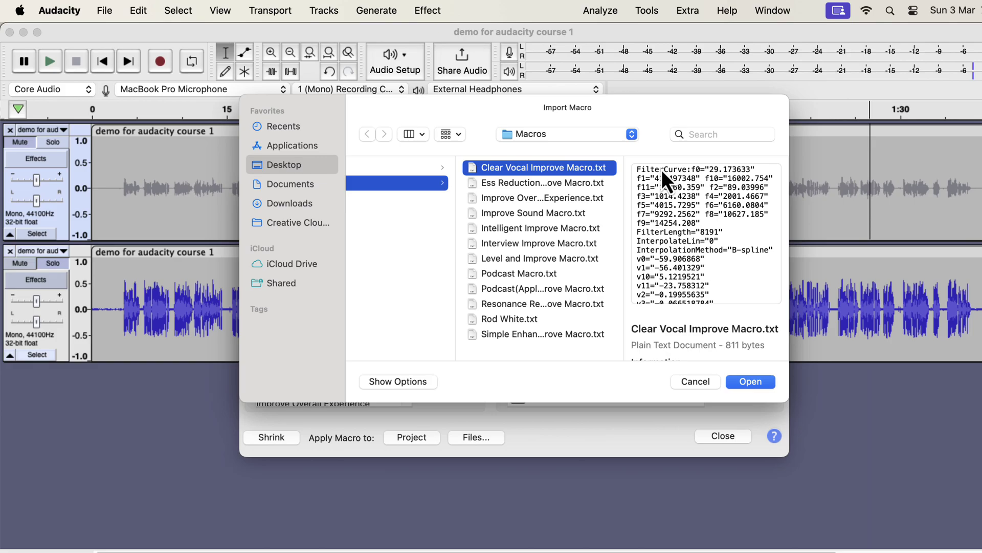
left_click(751, 381)
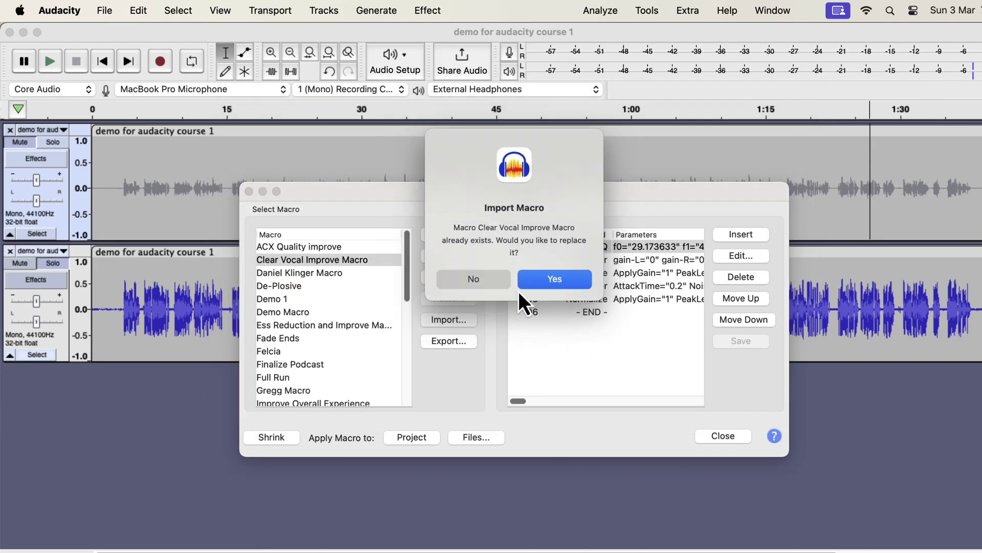
left_click(490, 279)
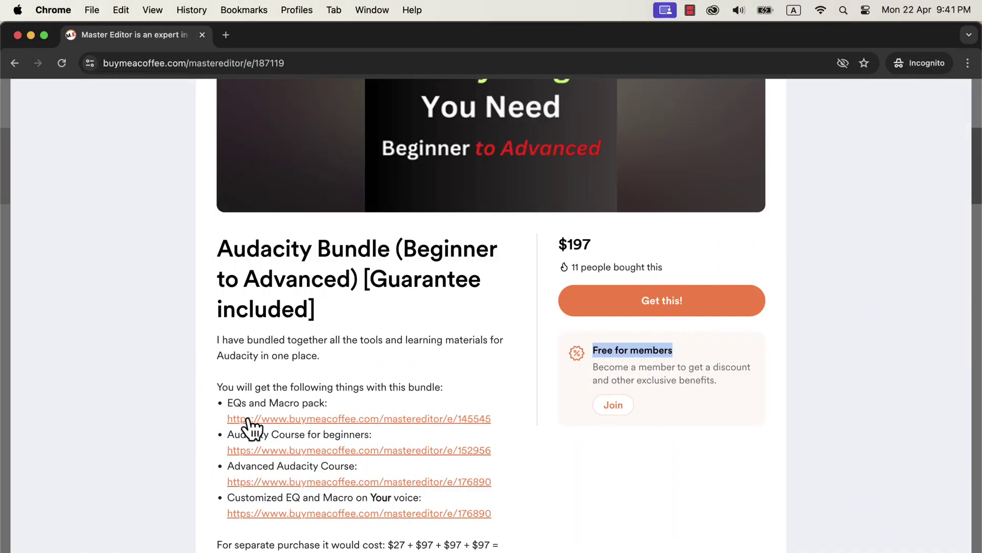
- Open the $27 EQs and Macro Pack page from the bundle description and scroll through it
left_click(251, 419)
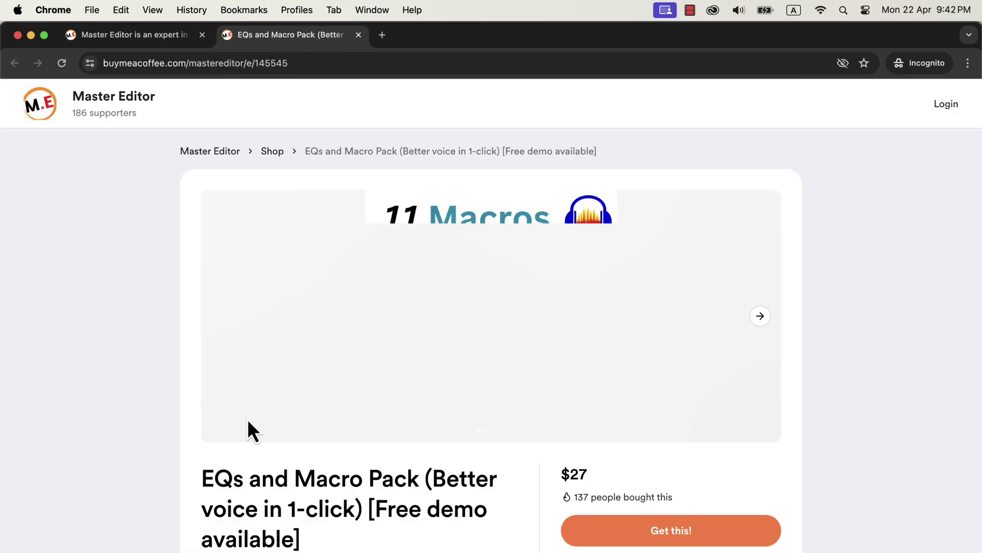
scroll(247, 419, "down", 3)
mouse_move(211, 457)
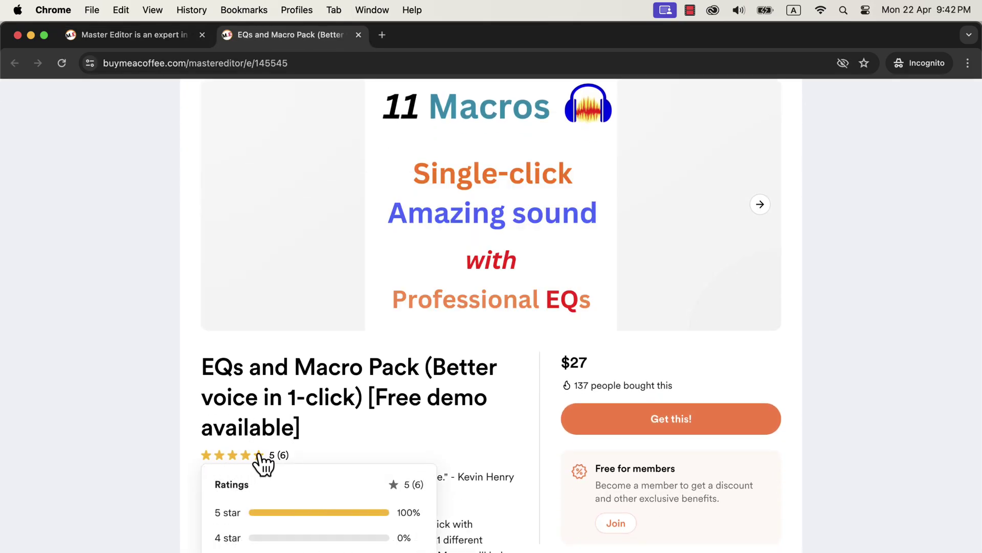
scroll(352, 425, "down", 4)
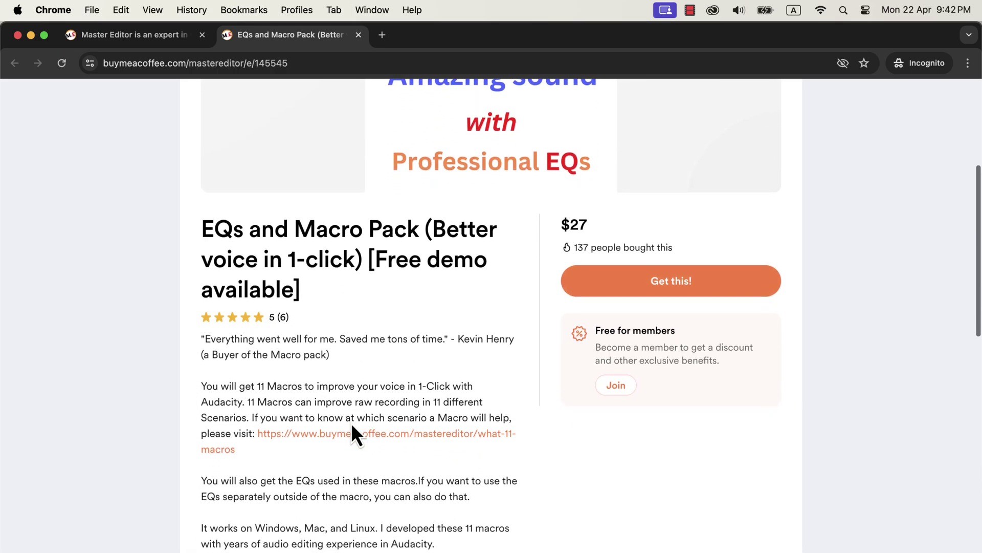
scroll(351, 422, "down", 1)
scroll(351, 422, "down", 10)
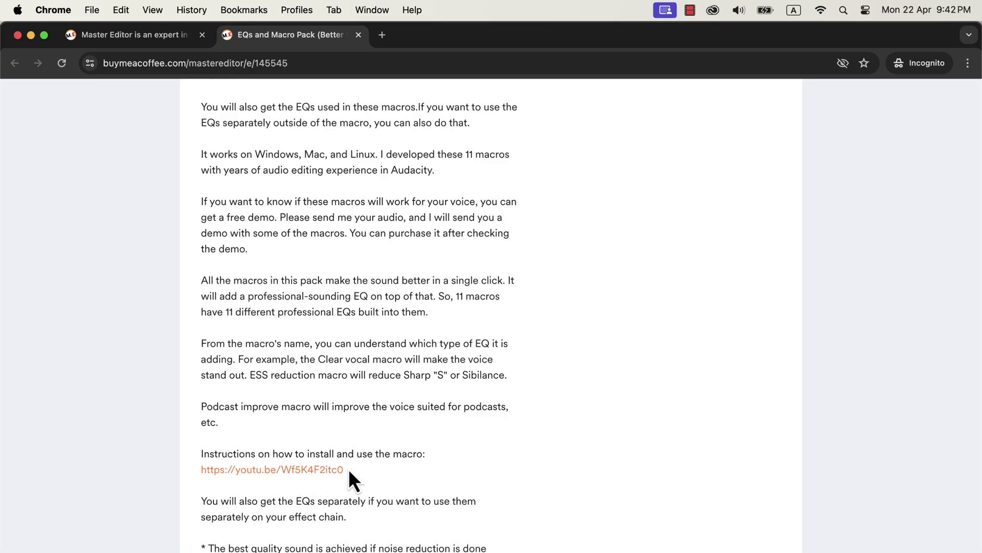
scroll(348, 468, "up", 10)
scroll(348, 467, "up", 1)
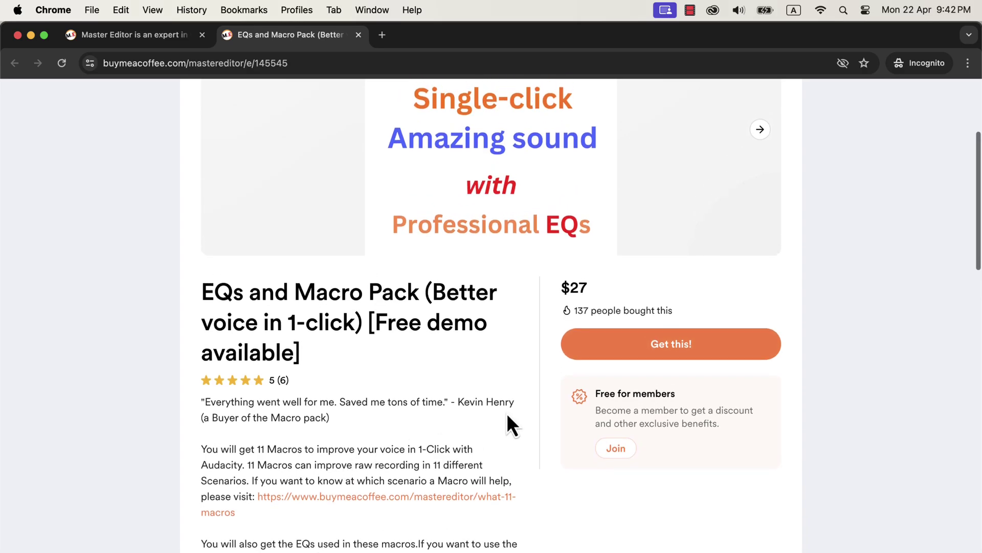
left_click_drag(573, 311, 695, 310)
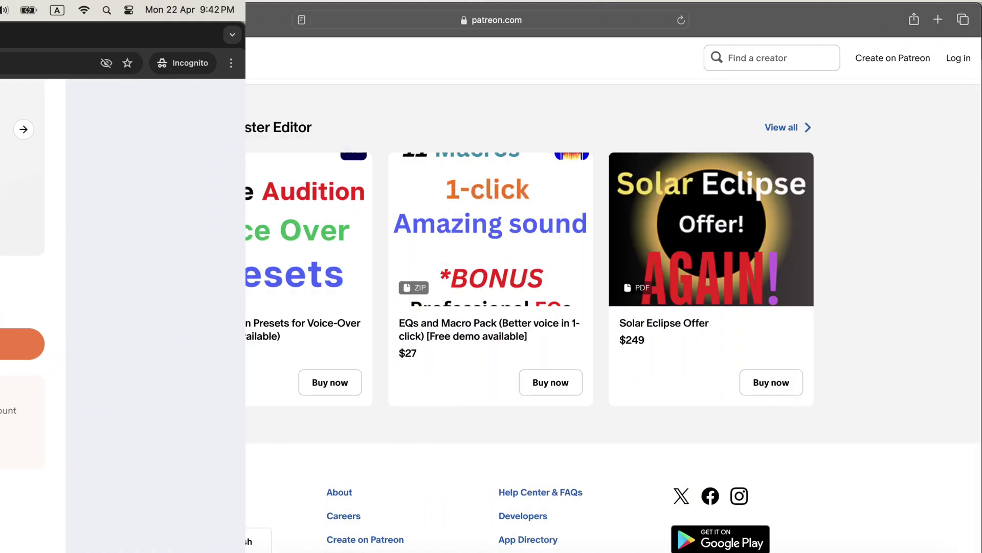
- Open the EQs and Macro Pack in the Patreon shop and scroll to its $27 price and description
left_click(444, 270)
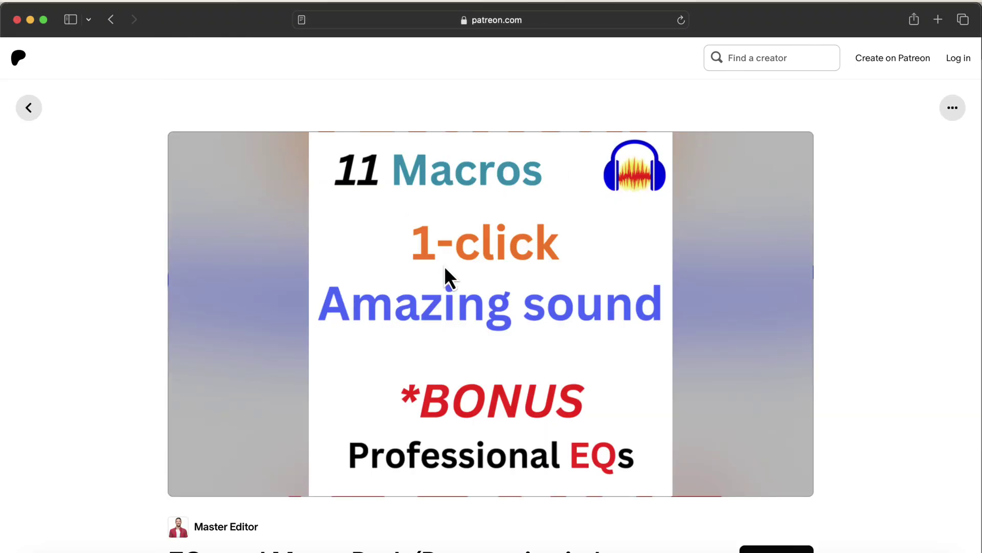
scroll(444, 265, "down", 5)
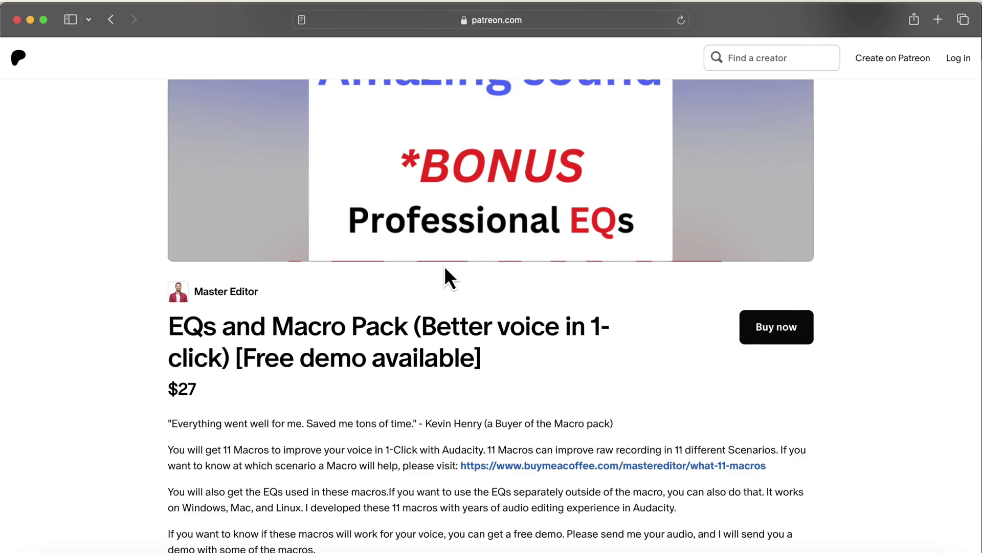
scroll(445, 268, "down", 3)
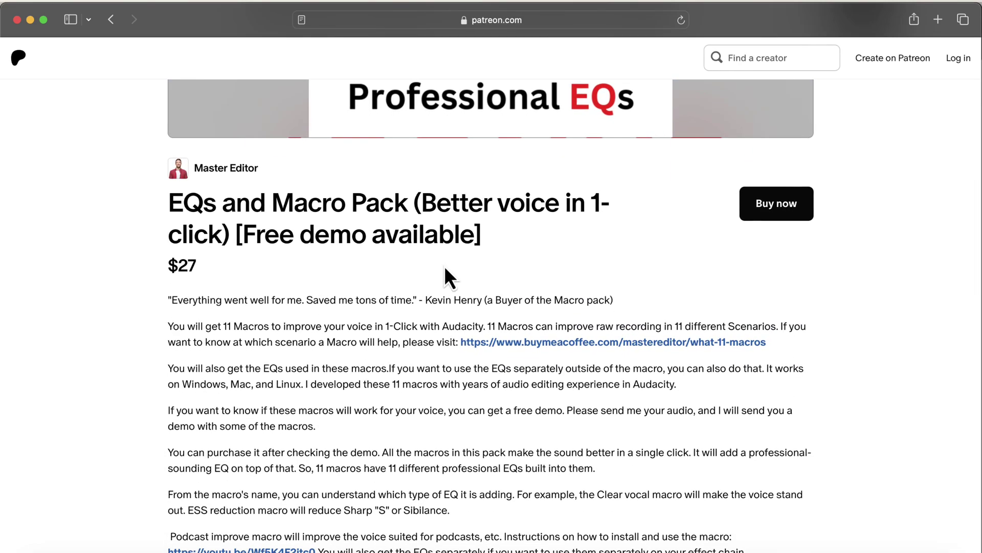